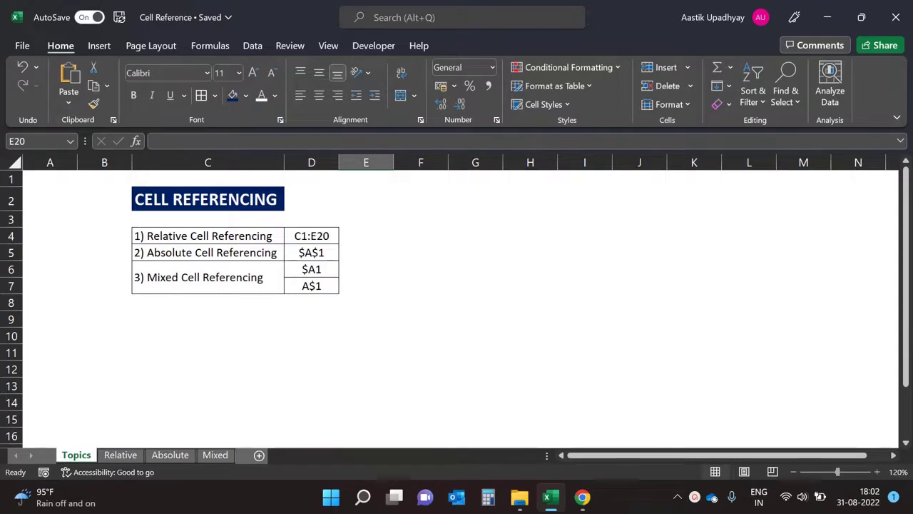
{"action": "left_click", "coordinate": [325, 237]}
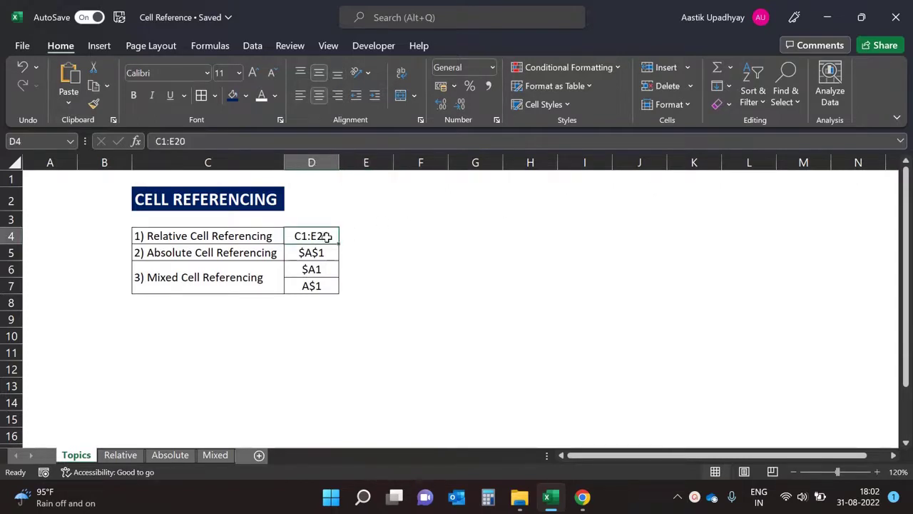
{"action": "left_click", "coordinate": [326, 253]}
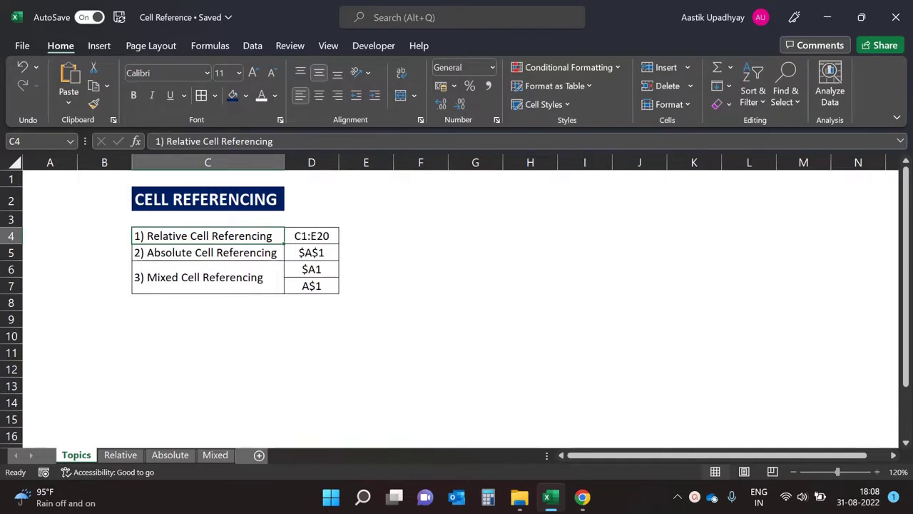
Step: On the Relative sheet, calculate the 2017 Profit/Loss in D3 with the formula =B3-C3
{"action": "key", "text": "ctrl+Page_Down"}
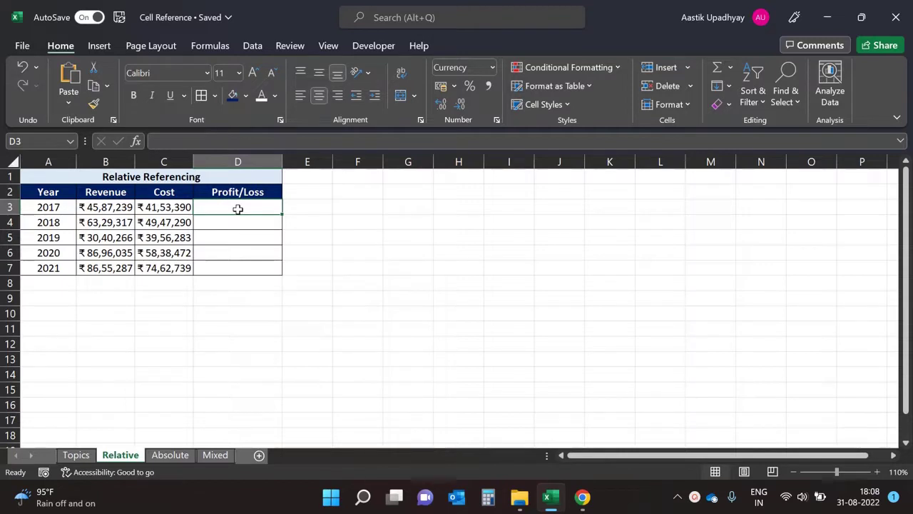
{"action": "type", "text": "="}
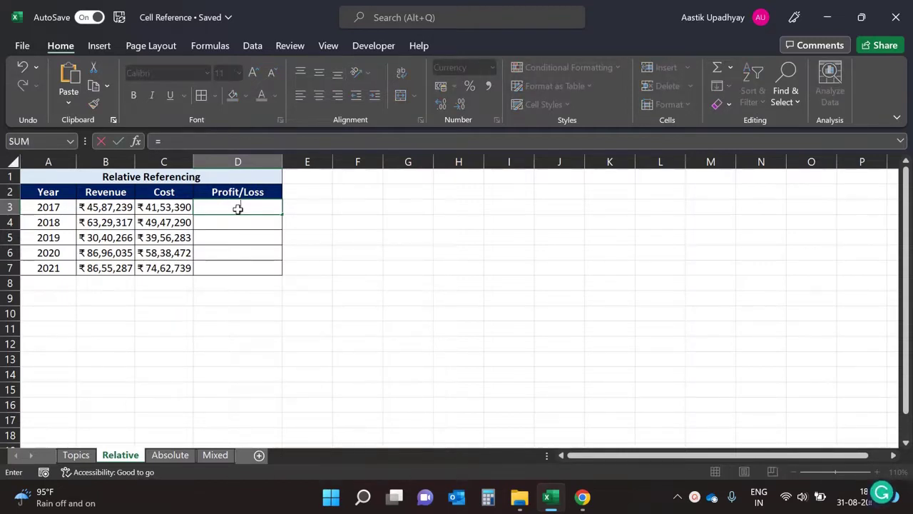
{"action": "key", "text": "Escape"}
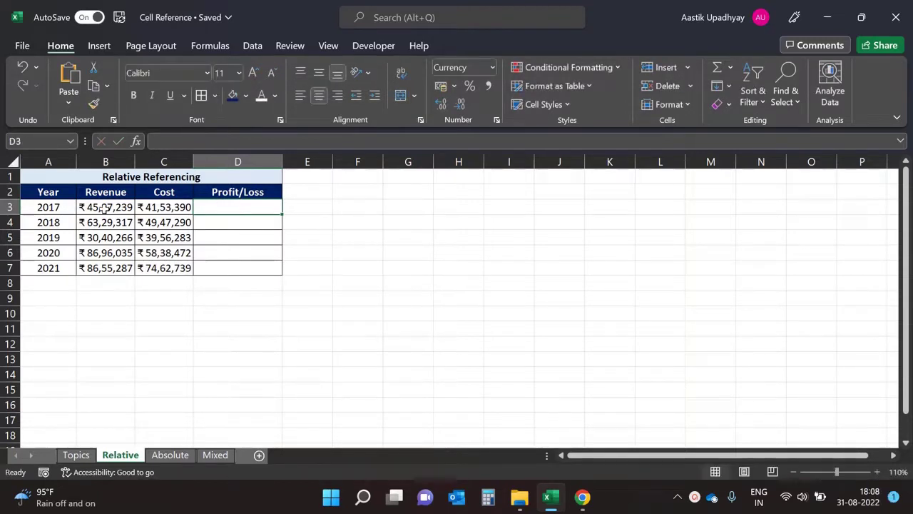
{"action": "type", "text": "="}
{"action": "left_click", "coordinate": [118, 208]}
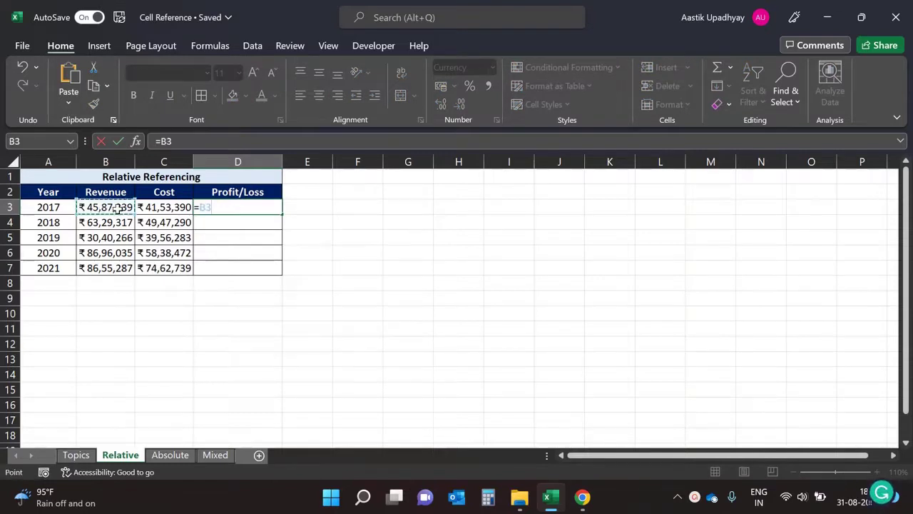
{"action": "type", "text": "-"}
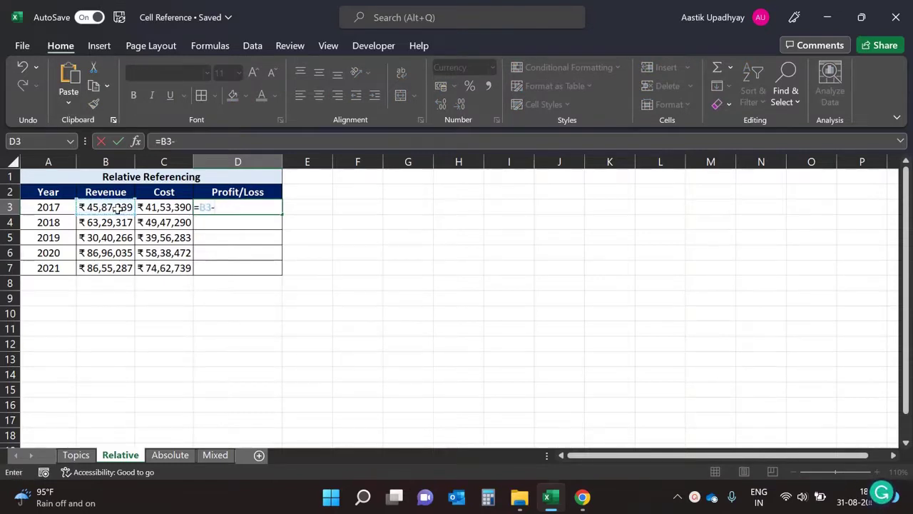
{"action": "left_click", "coordinate": [172, 208]}
{"action": "key", "text": "Return"}
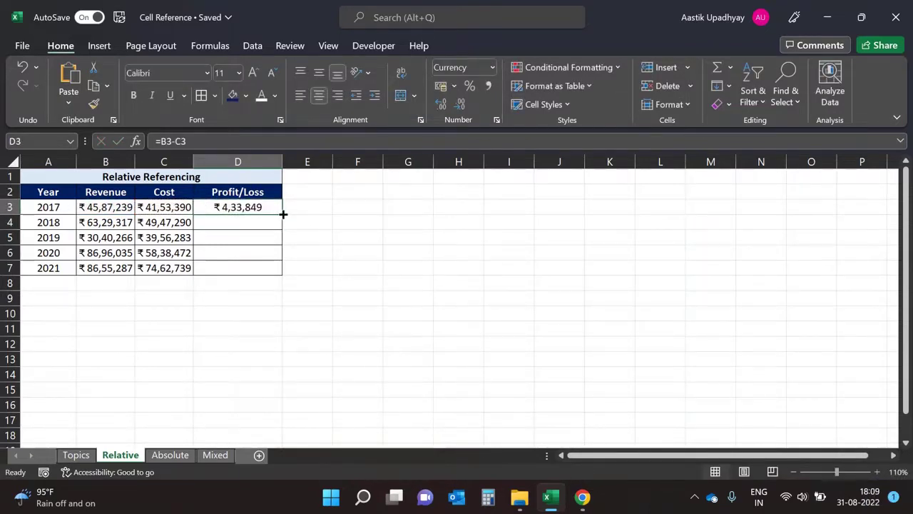
Step: Fill the Profit/Loss formula from D3 down to D7 and check the cell references in the copied formulas
{"action": "left_click_drag", "start_coordinate": [284, 214], "coordinate": [284, 274]}
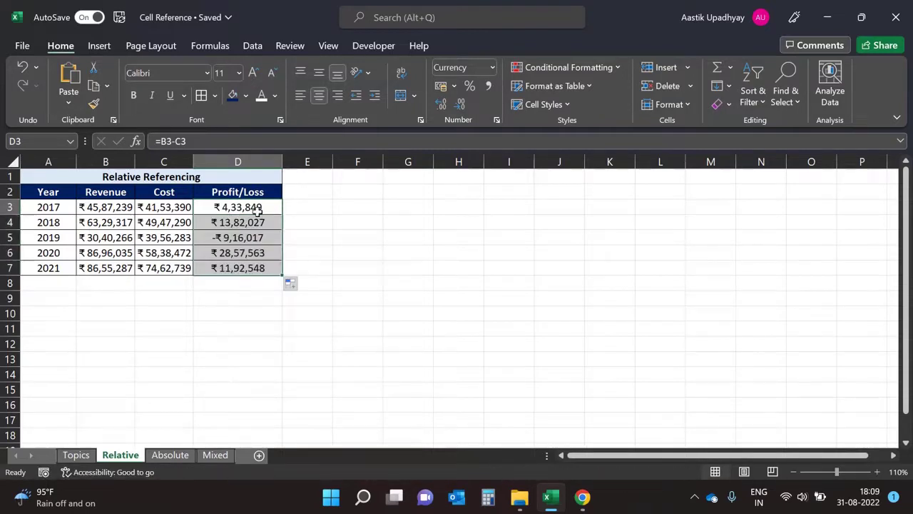
{"action": "left_click", "coordinate": [257, 210]}
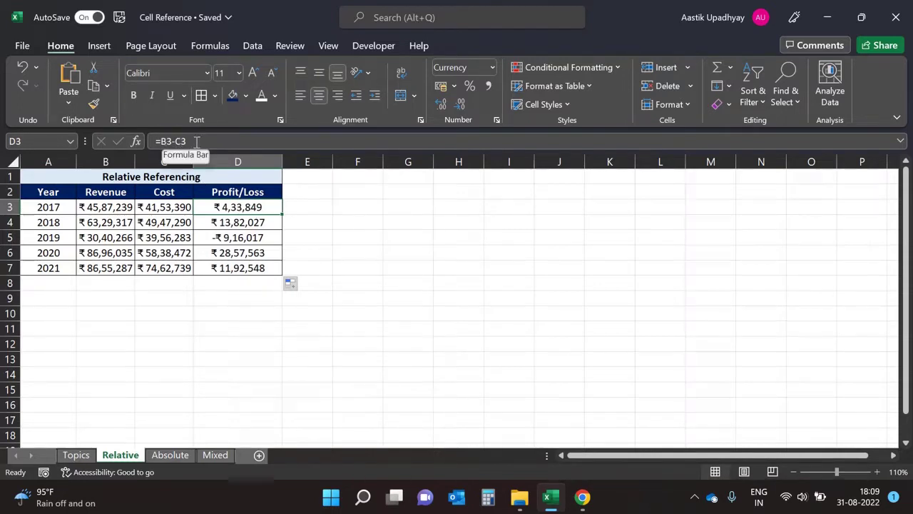
{"action": "left_click", "coordinate": [225, 268]}
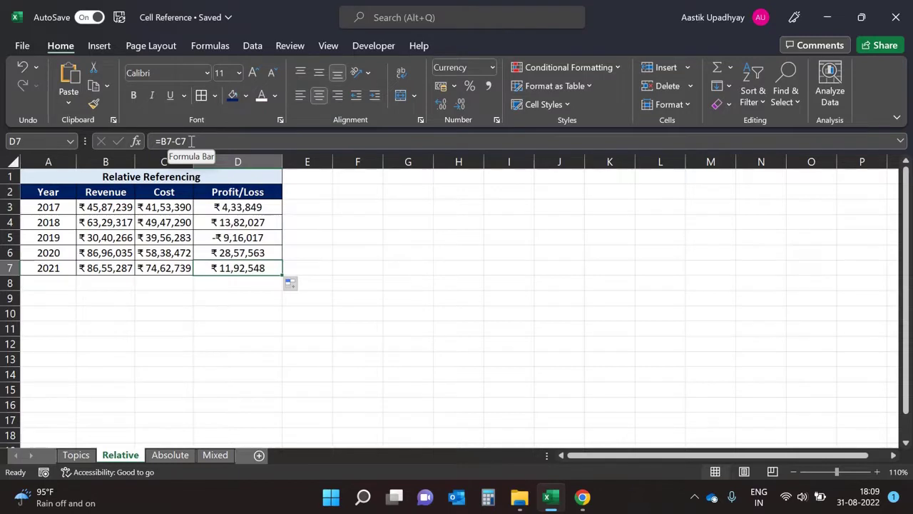
{"action": "left_click", "coordinate": [241, 238]}
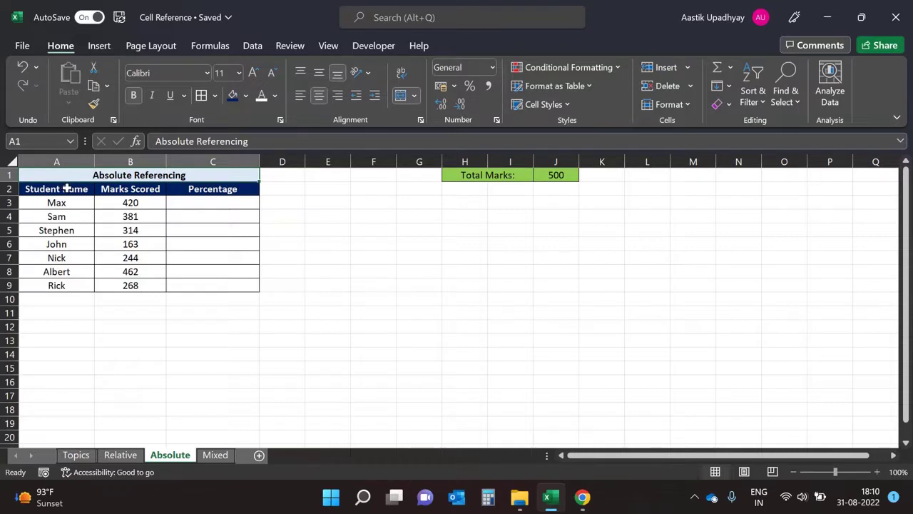
Step: On the Absolute sheet, calculate the first student's percentage in C3 with =B3/J1 and format the cell as a percentage
{"action": "left_click_drag", "start_coordinate": [67, 188], "coordinate": [69, 284]}
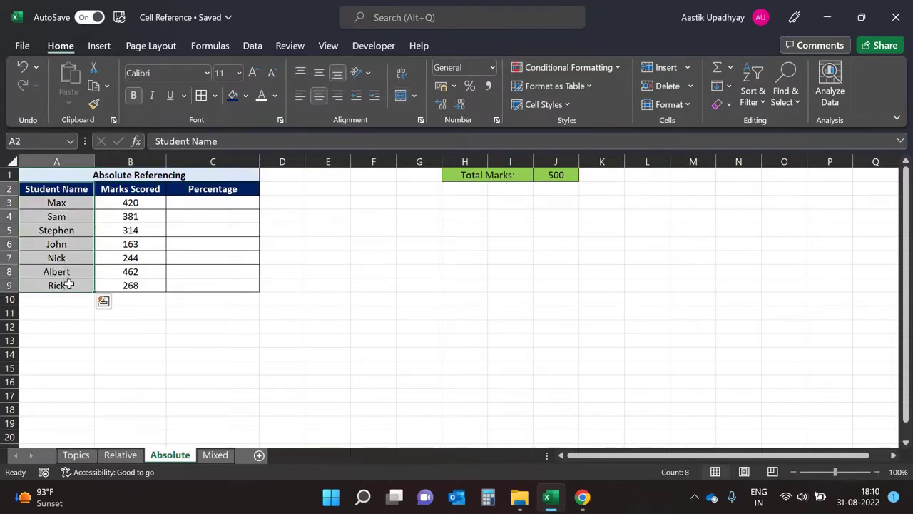
{"action": "left_click_drag", "start_coordinate": [121, 188], "coordinate": [127, 285]}
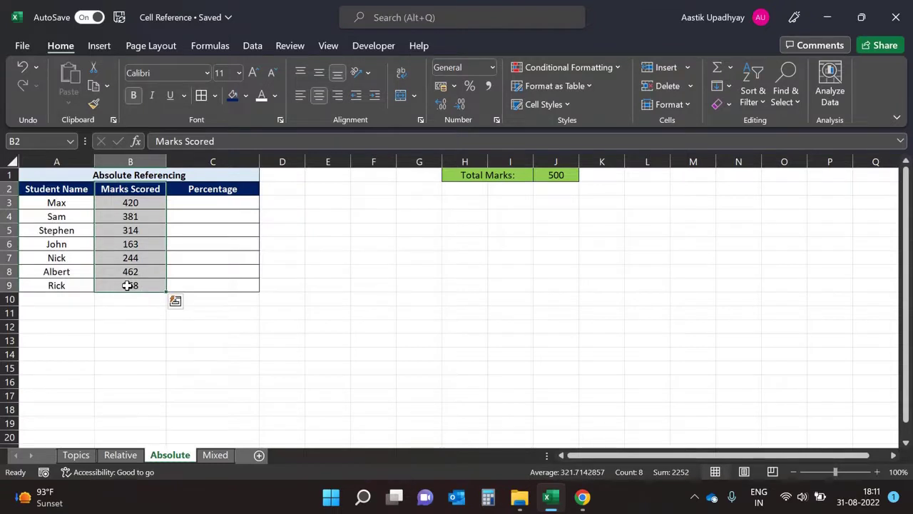
{"action": "left_click", "coordinate": [226, 207]}
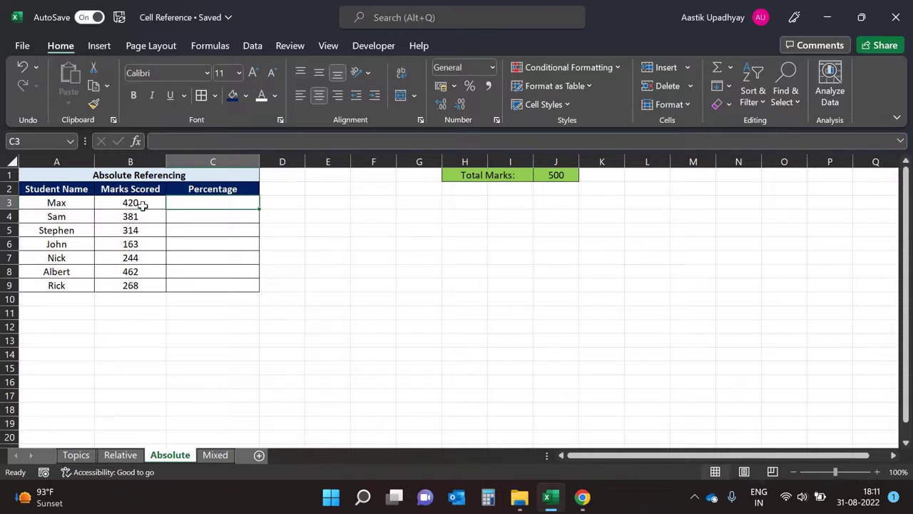
{"action": "type", "text": "="}
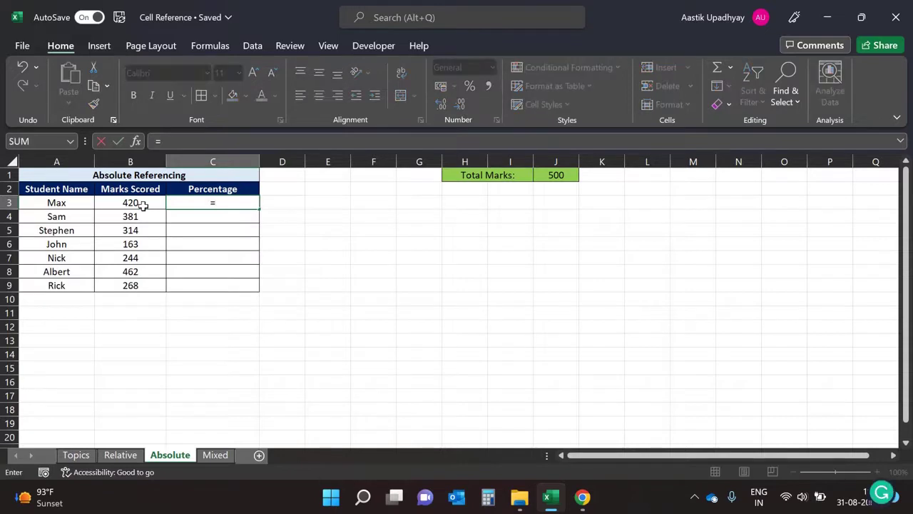
{"action": "left_click", "coordinate": [149, 204]}
{"action": "type", "text": "/"}
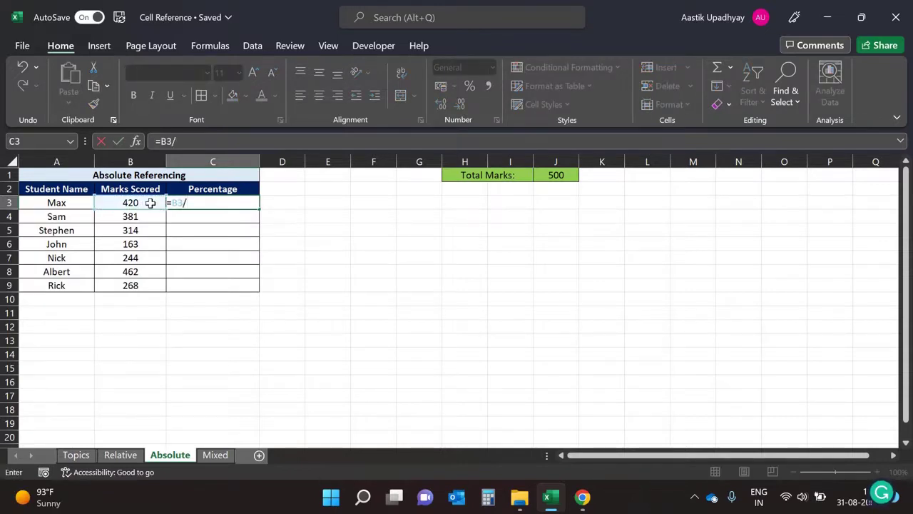
{"action": "left_click", "coordinate": [564, 175]}
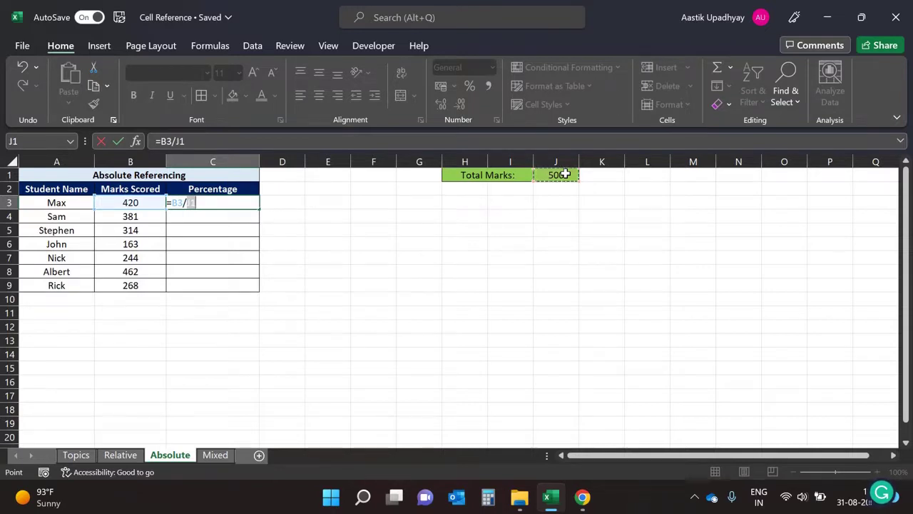
{"action": "key", "text": "ctrl+Return"}
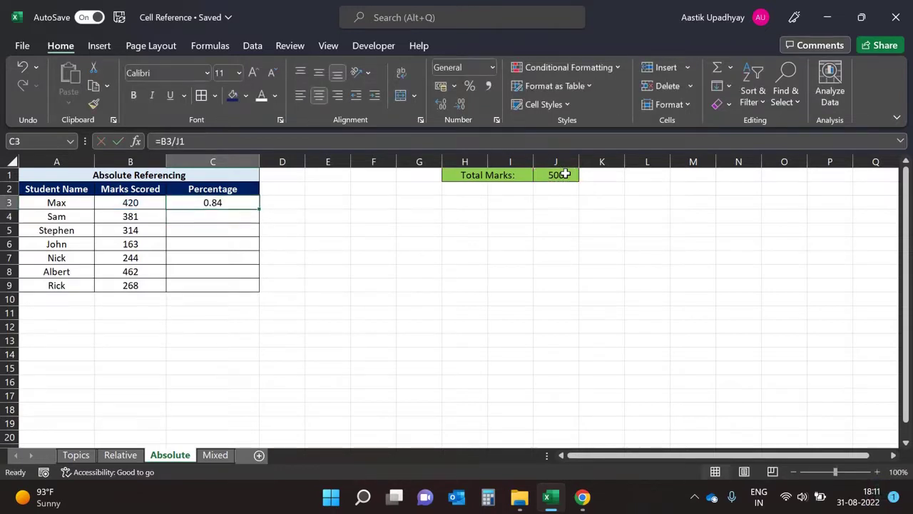
{"action": "left_click", "coordinate": [470, 86]}
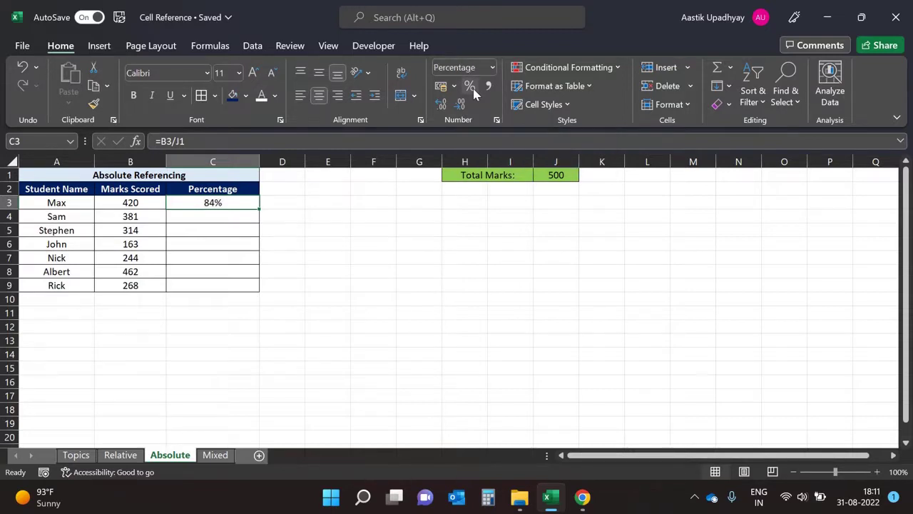
Step: Fill the percentage formula from C3 down to C9 and compare the formulas in C4 and C3
{"action": "double_click", "coordinate": [257, 207]}
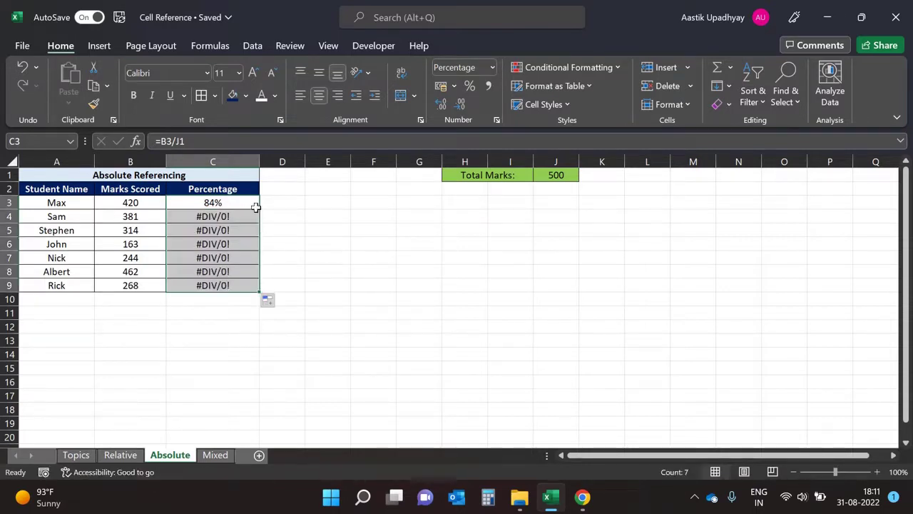
{"action": "left_click", "coordinate": [240, 216]}
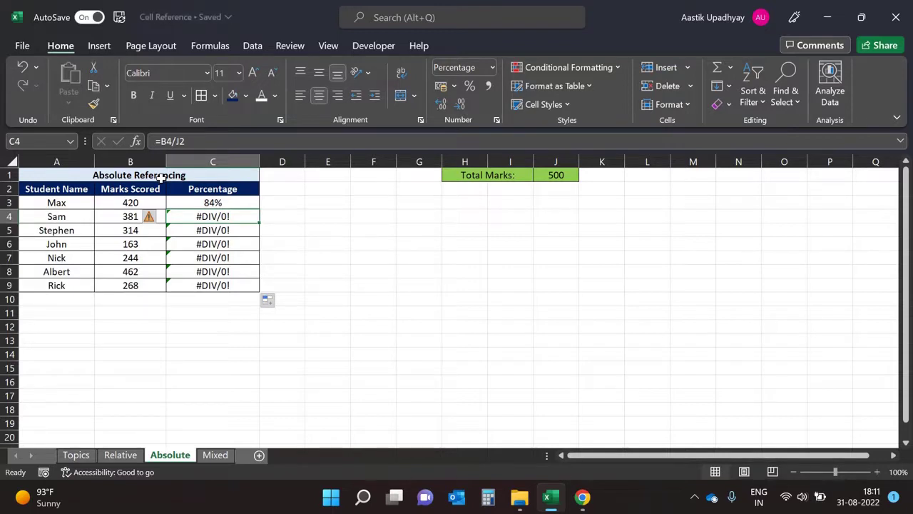
{"action": "key", "text": "Up"}
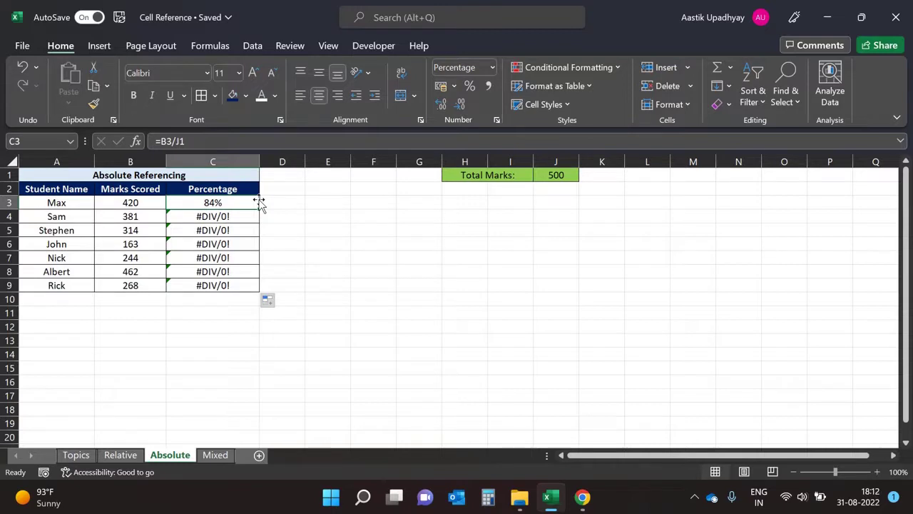
Step: Show formulas in the cells and examine which marks and total cells the formulas in C3 and C4 refer to
{"action": "key", "text": "ctrl+grave"}
{"action": "key", "text": "ctrl+grave"}
{"action": "key", "text": "ctrl+grave"}
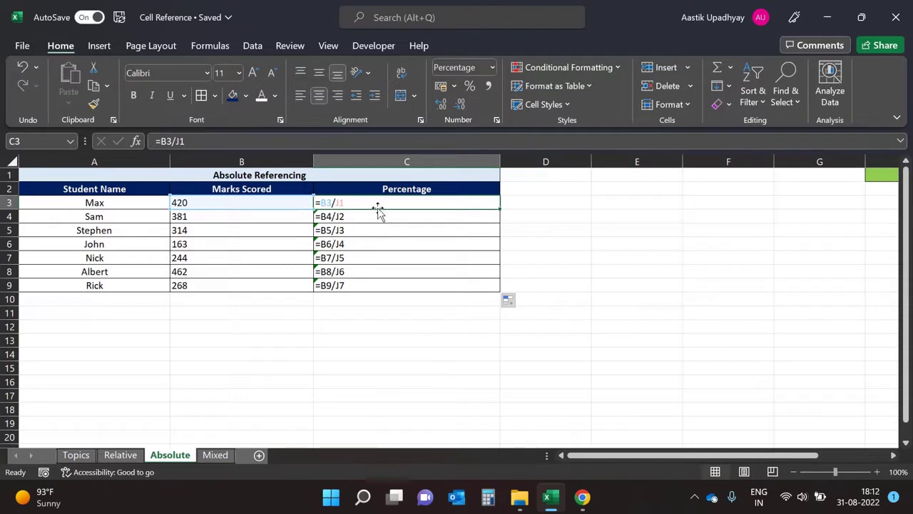
{"action": "left_click", "coordinate": [793, 472]}
{"action": "left_click", "coordinate": [793, 473]}
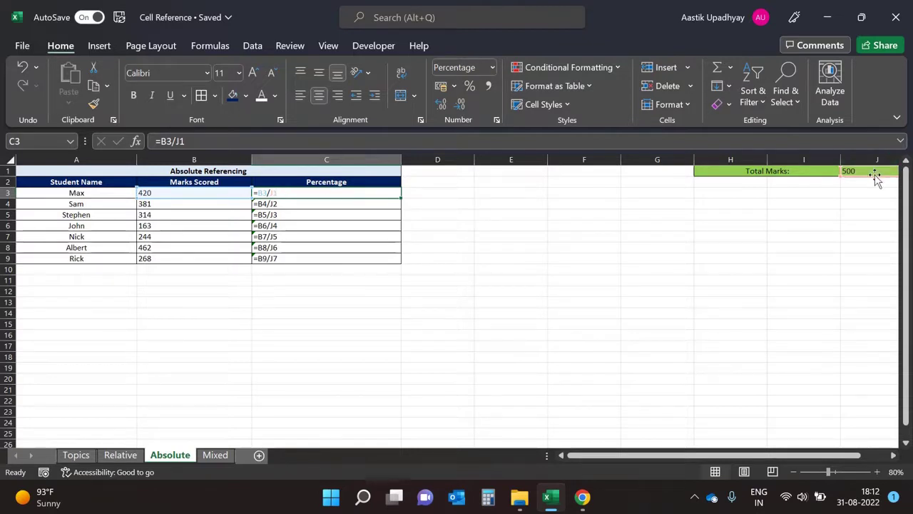
{"action": "double_click", "coordinate": [301, 204]}
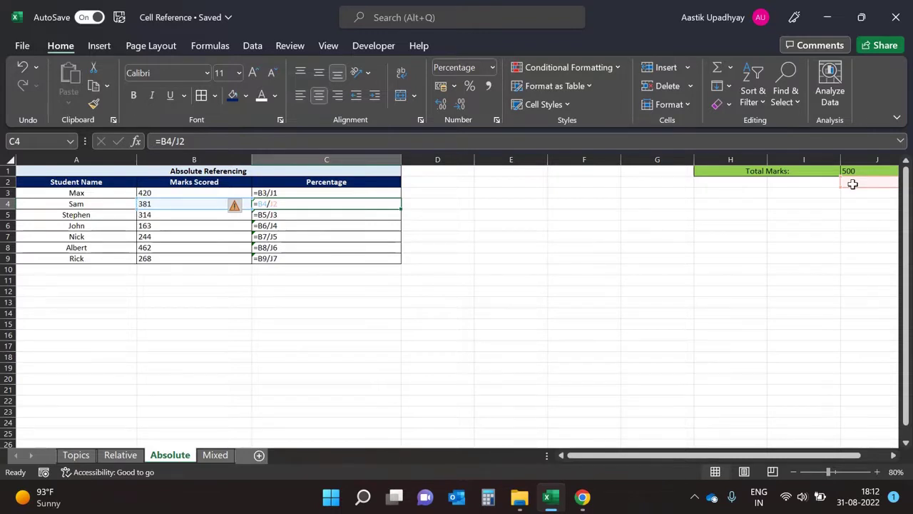
{"action": "key", "text": "Up"}
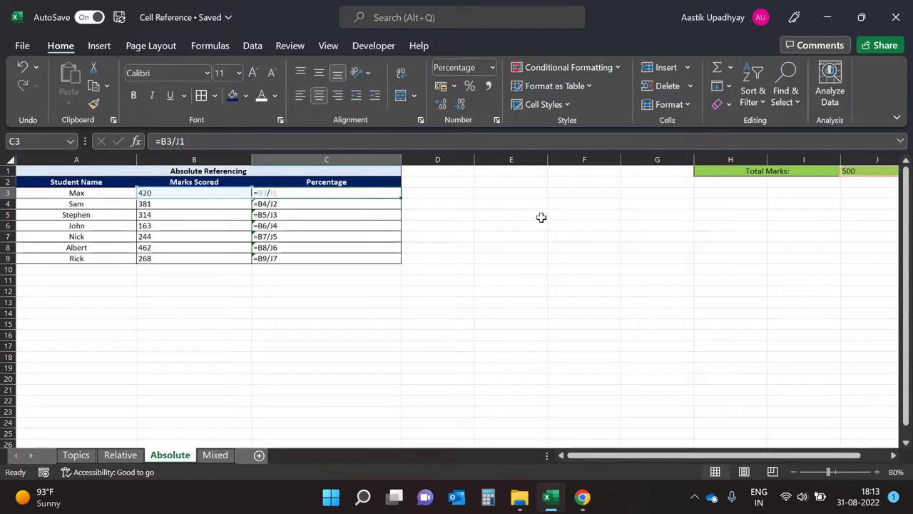
Step: Return the sheet to showing values and clear the Percentage cells C3:C9
{"action": "key", "text": "ctrl+grave"}
{"action": "key", "text": "ctrl+shift+Down"}
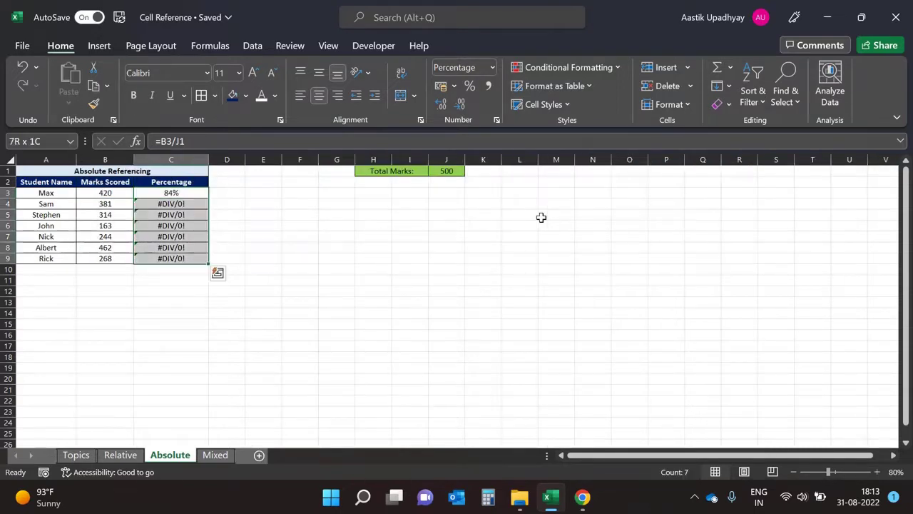
{"action": "key", "text": "Delete"}
{"action": "key", "text": "Down"}
{"action": "key", "text": "Up"}
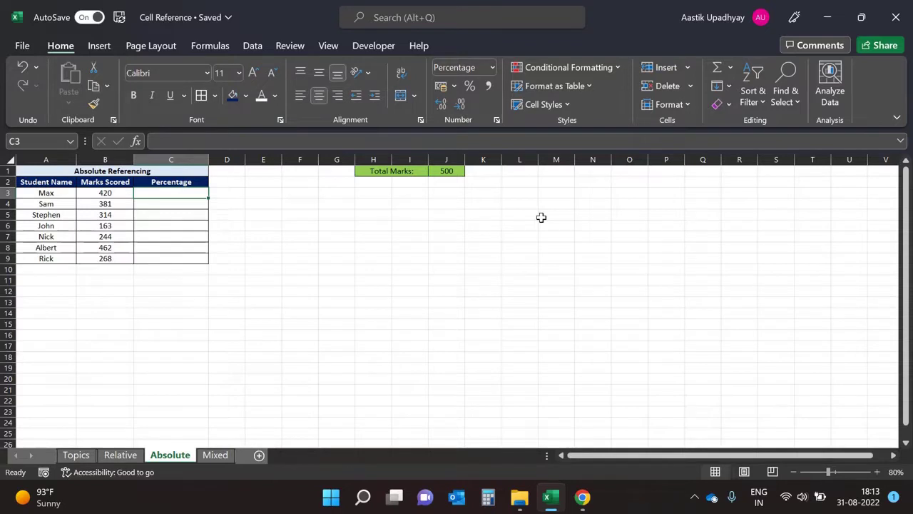
Step: Enter the formula =B3/$J$1 in C3, with an absolute reference to the Total Marks cell
{"action": "type", "text": "="}
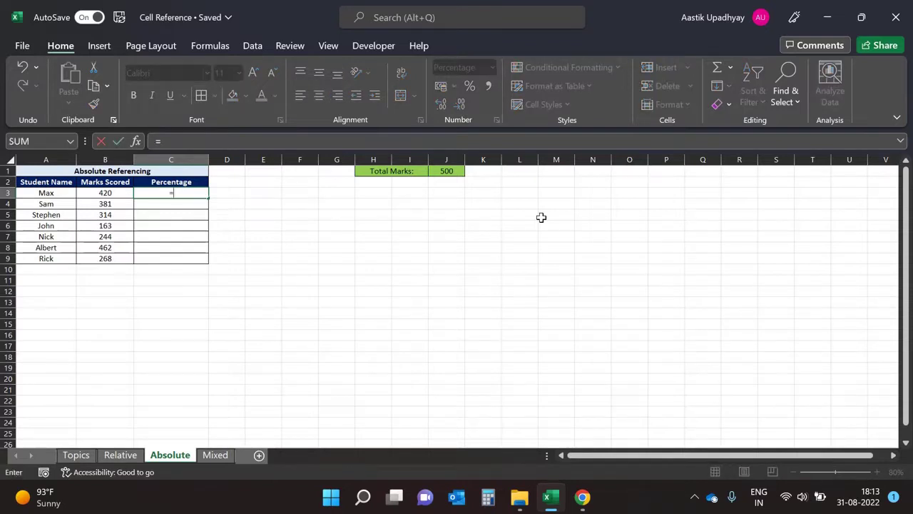
{"action": "left_click", "coordinate": [121, 193]}
{"action": "type", "text": "/"}
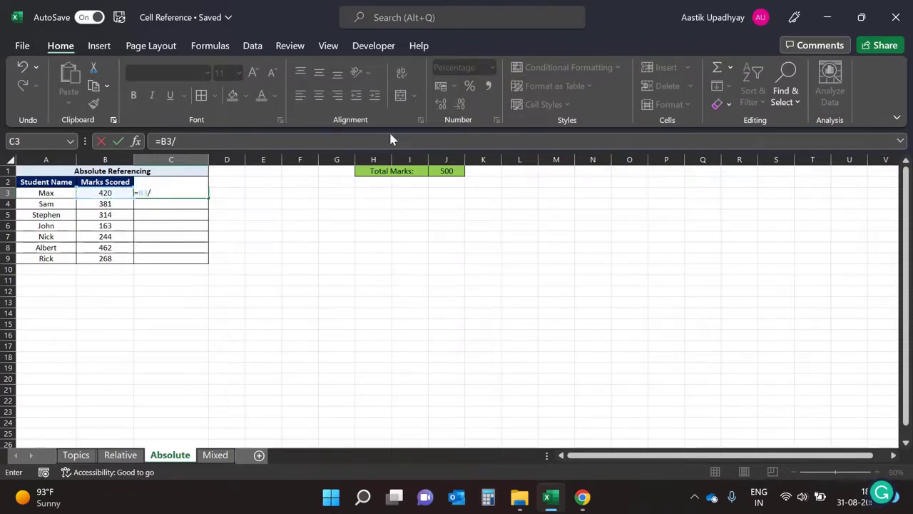
{"action": "left_click", "coordinate": [457, 171]}
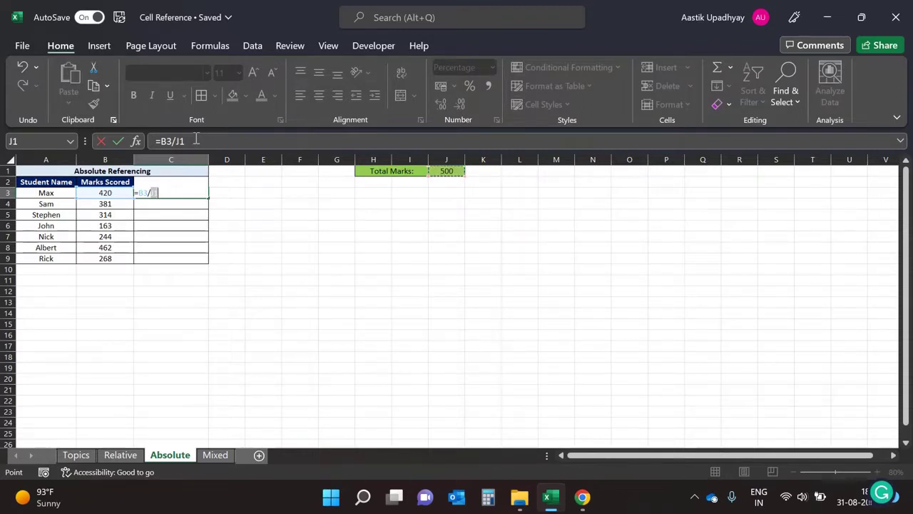
{"action": "key", "text": "F4"}
{"action": "key", "text": "Return"}
Step: Fill the absolute-reference formula from C3 down to C9 and check the copied formula in C9
{"action": "left_click", "coordinate": [172, 192]}
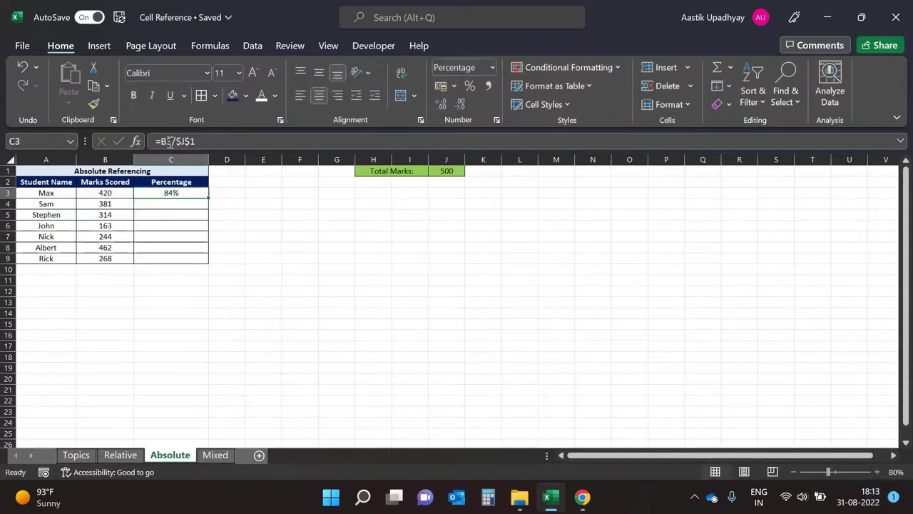
{"action": "left_click_drag", "start_coordinate": [208, 199], "coordinate": [206, 261]}
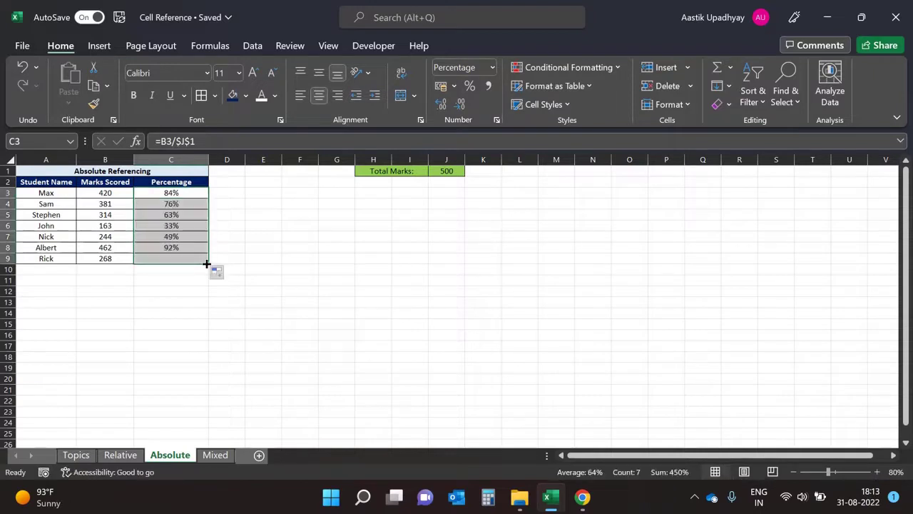
{"action": "left_click", "coordinate": [182, 259]}
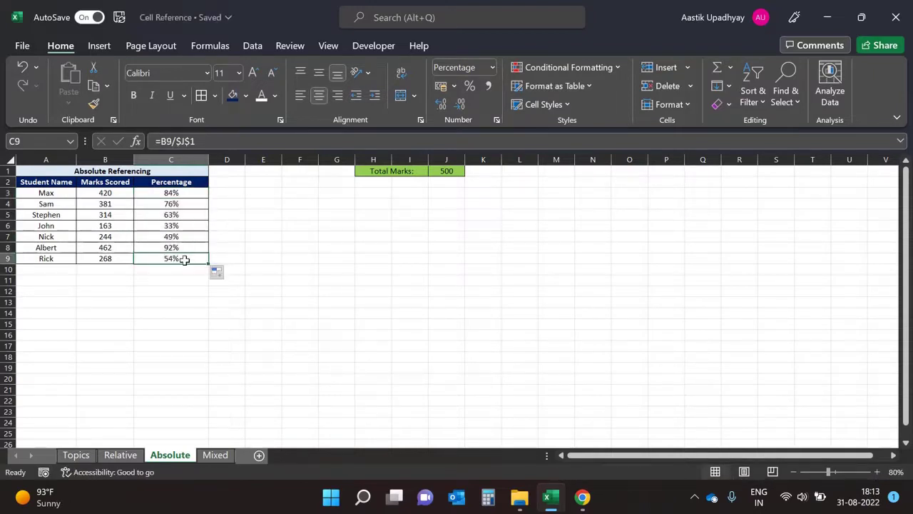
Step: Show formulas in the cells of the Absolute sheet and examine the references in C3:C9
{"action": "key", "text": "ctrl+grave"}
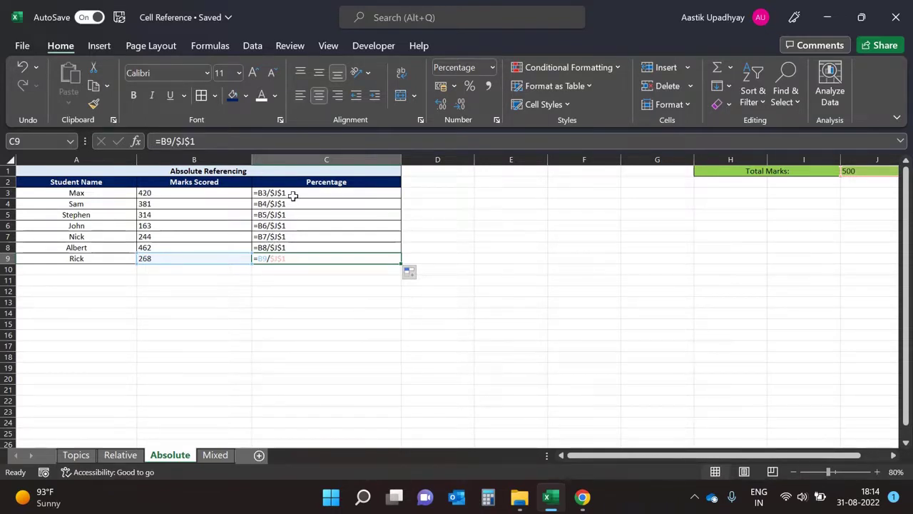
{"action": "left_click_drag", "start_coordinate": [292, 195], "coordinate": [296, 260]}
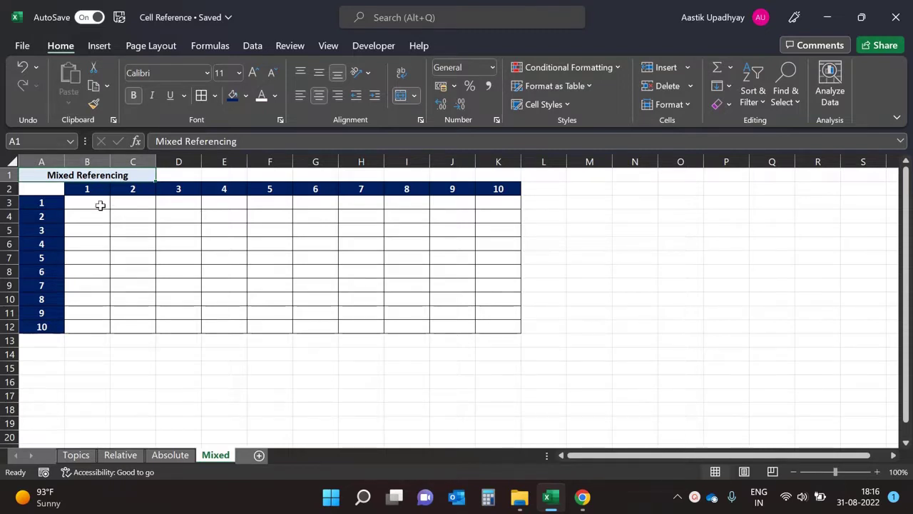
Step: Highlight the header numbers in A3:A12 and B2:K2 and the blank grid B3:K12 on the Mixed sheet
{"action": "left_click_drag", "start_coordinate": [56, 202], "coordinate": [41, 325]}
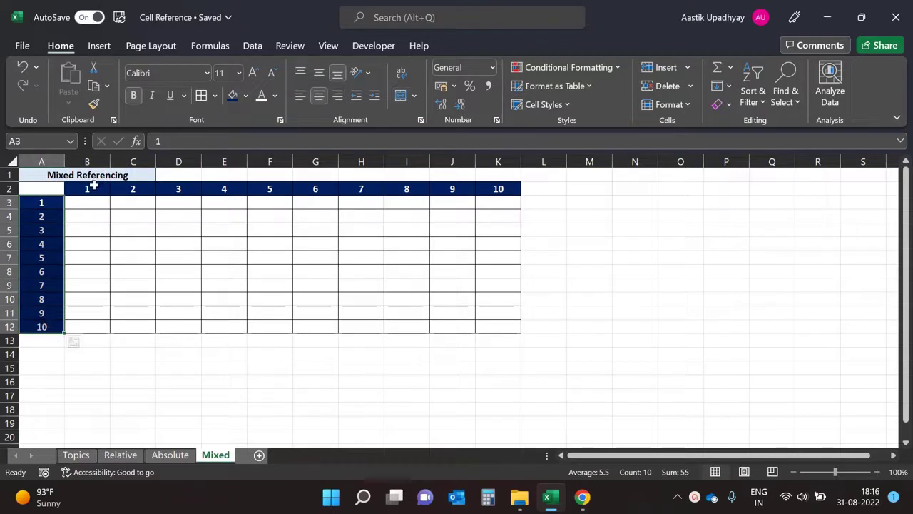
{"action": "left_click", "coordinate": [92, 188], "text": "ctrl"}
{"action": "key", "text": "ctrl+shift+Right"}
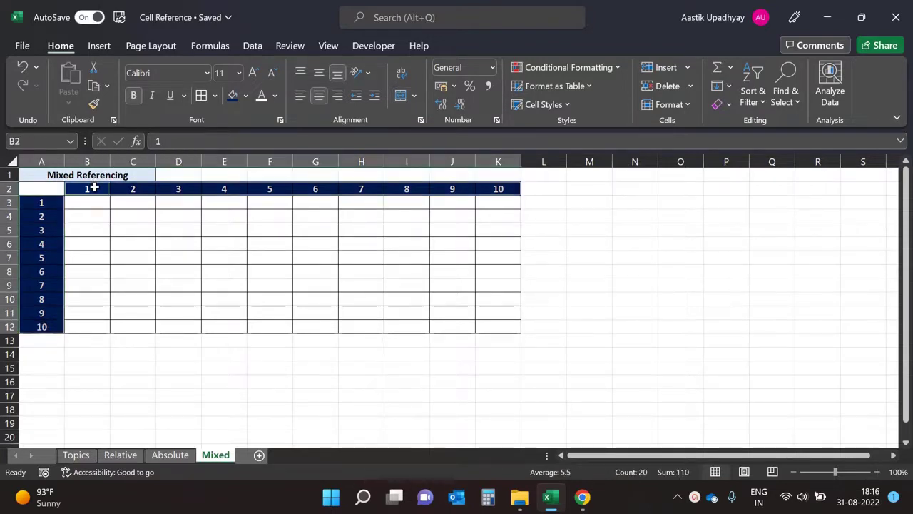
{"action": "left_click_drag", "start_coordinate": [91, 201], "coordinate": [513, 321]}
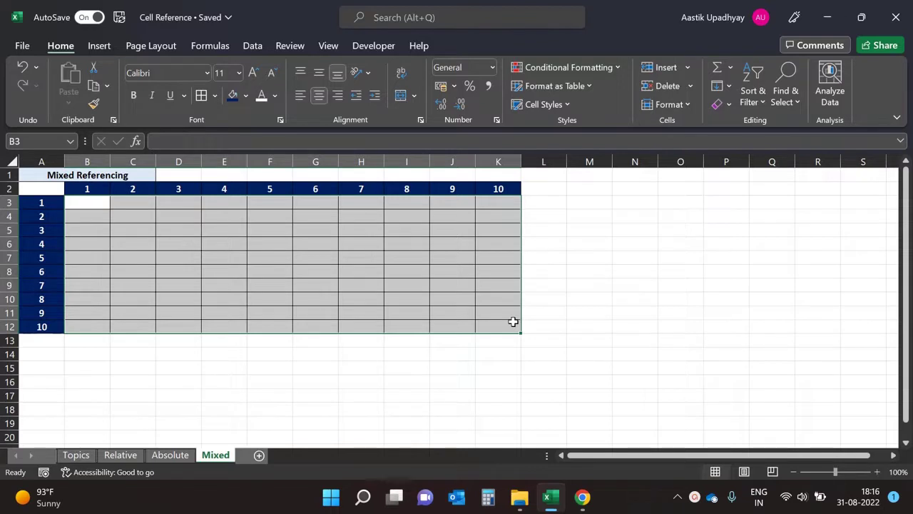
Step: Enter the relative formula =A3*B2 in B3 and fill it down to B12
{"action": "key", "text": "Left"}
{"action": "key", "text": "Right"}
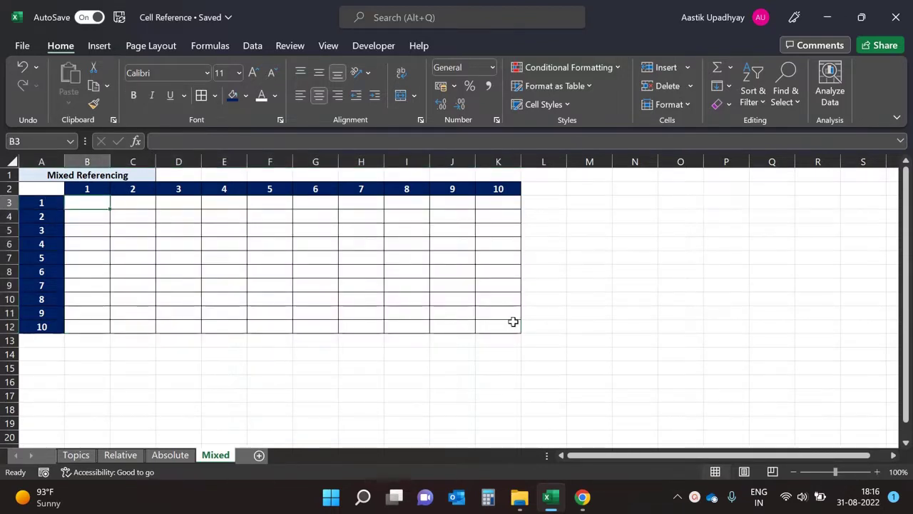
{"action": "type", "text": "="}
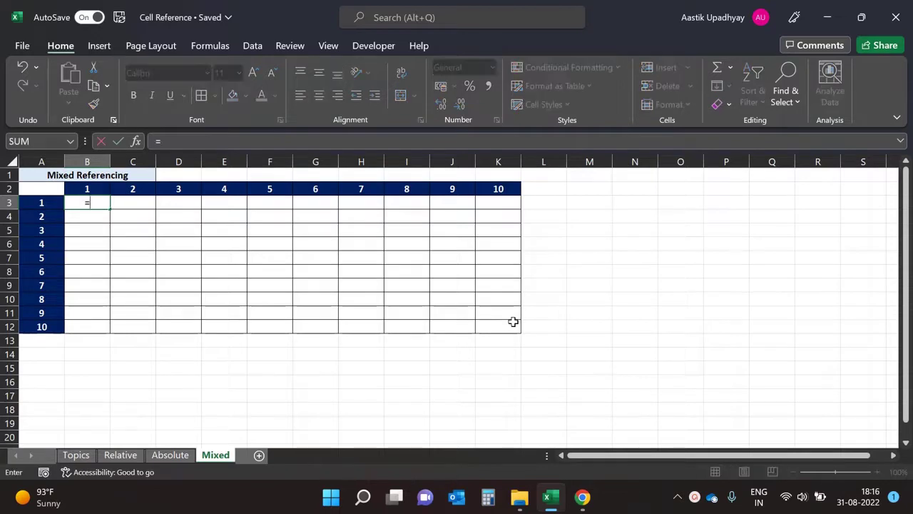
{"action": "left_click", "coordinate": [51, 204]}
{"action": "type", "text": "*"}
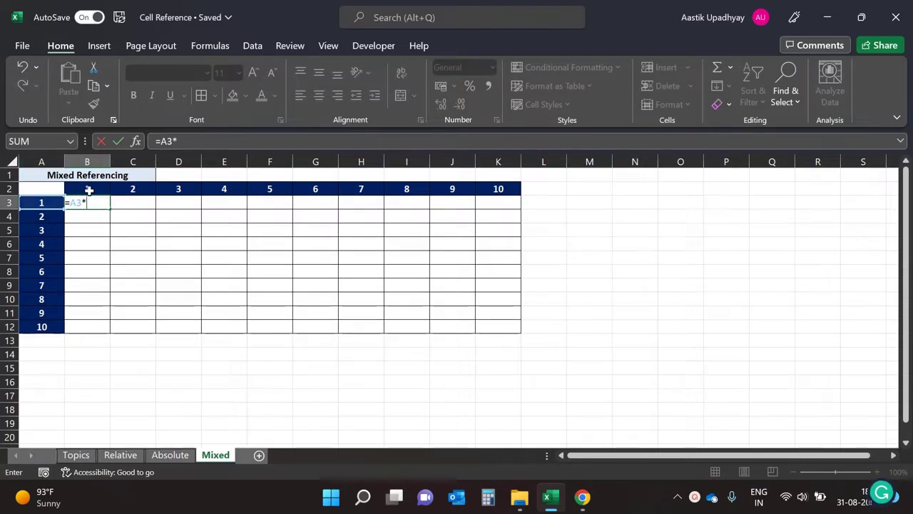
{"action": "left_click", "coordinate": [88, 189]}
{"action": "key", "text": "Return"}
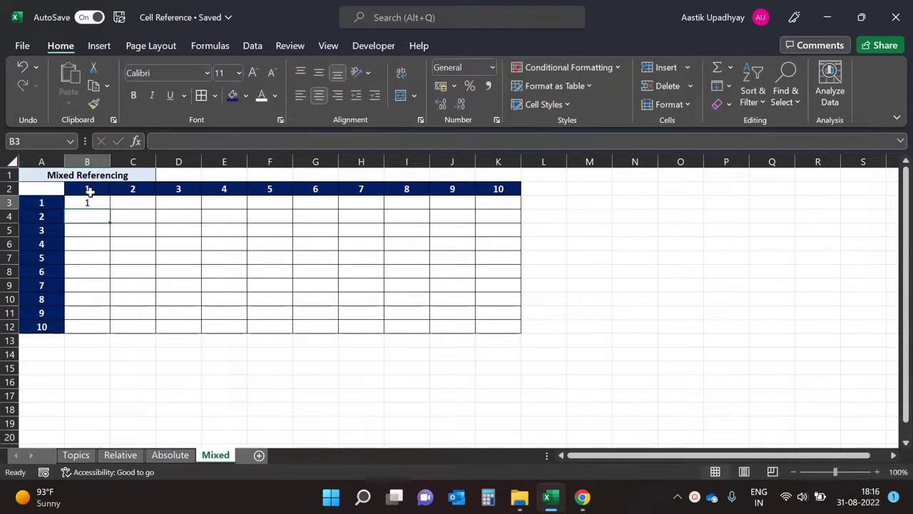
{"action": "key", "text": "Up"}
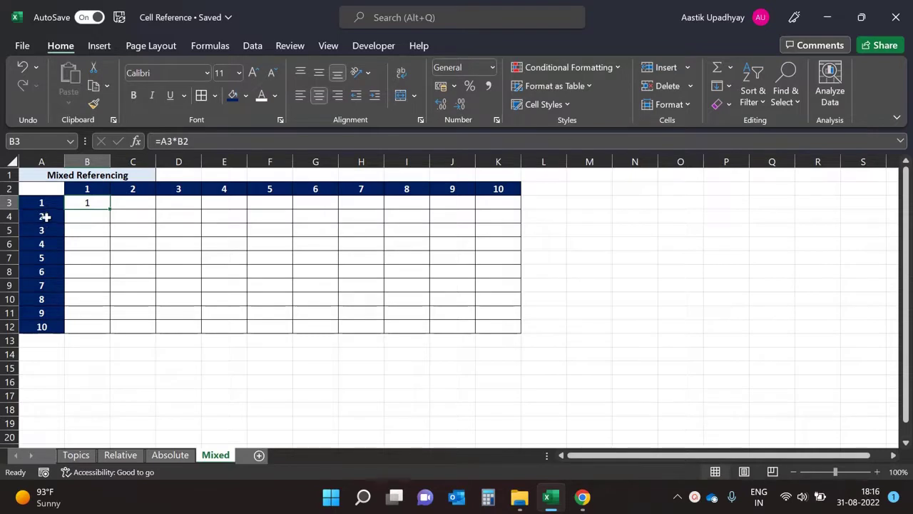
{"action": "double_click", "coordinate": [110, 209]}
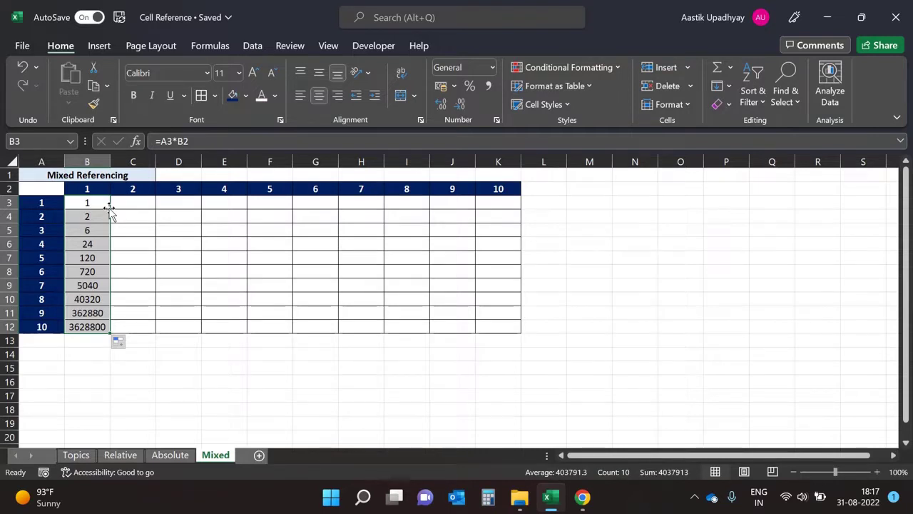
Step: Show formulas in the cells and examine which cells the formulas in B3 and B4 refer to
{"action": "left_click", "coordinate": [94, 218]}
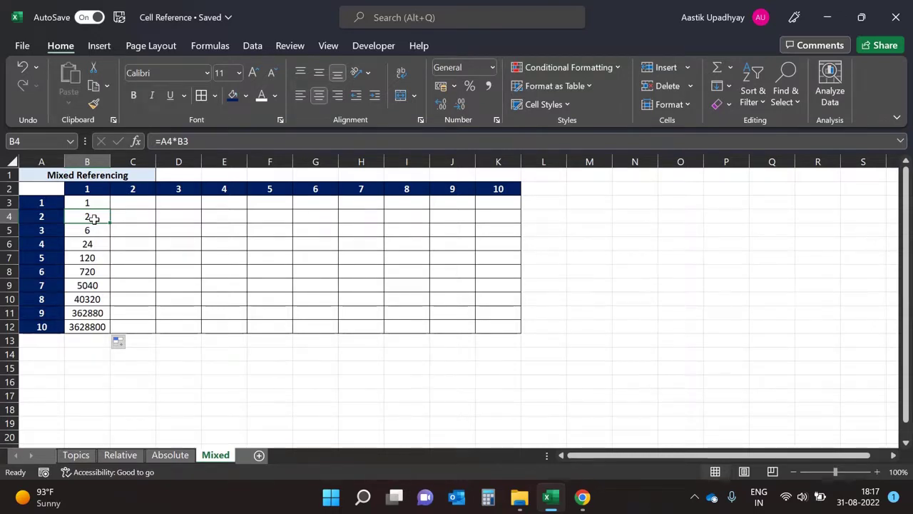
{"action": "key", "text": "ctrl+grave"}
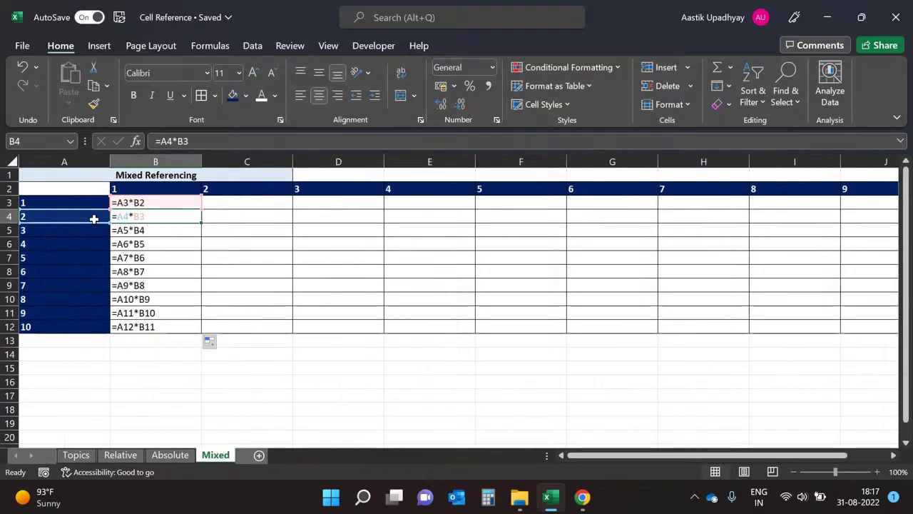
{"action": "left_click", "coordinate": [181, 201]}
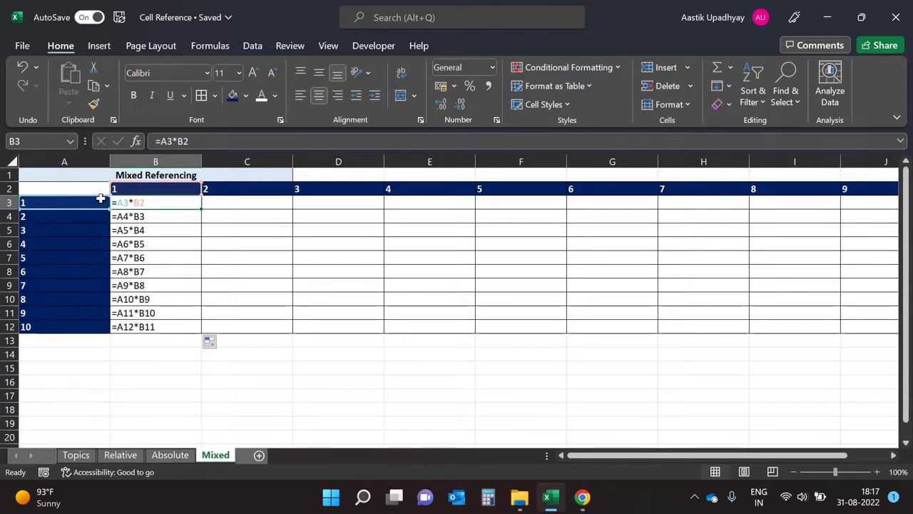
{"action": "key", "text": "Down"}
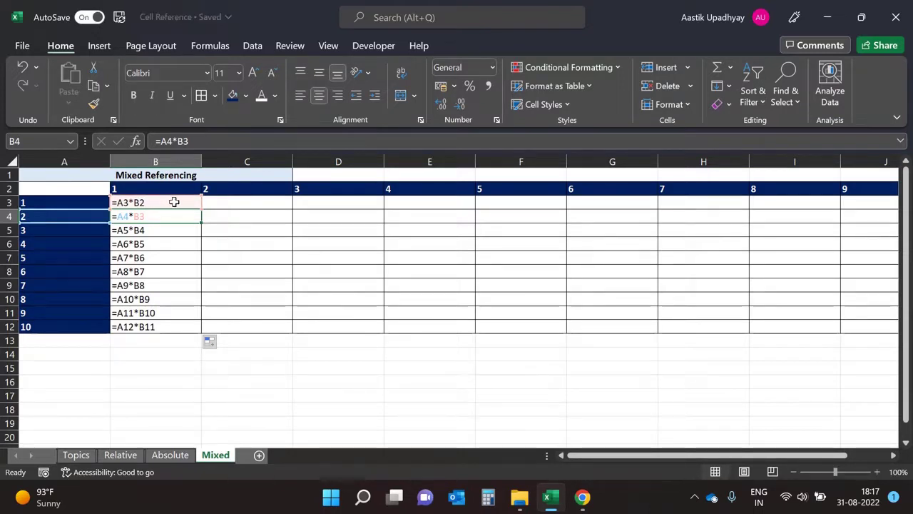
Step: Return the sheet to showing values and clear the relative formulas from B3:B12
{"action": "key", "text": "ctrl+grave"}
{"action": "key", "text": "Up"}
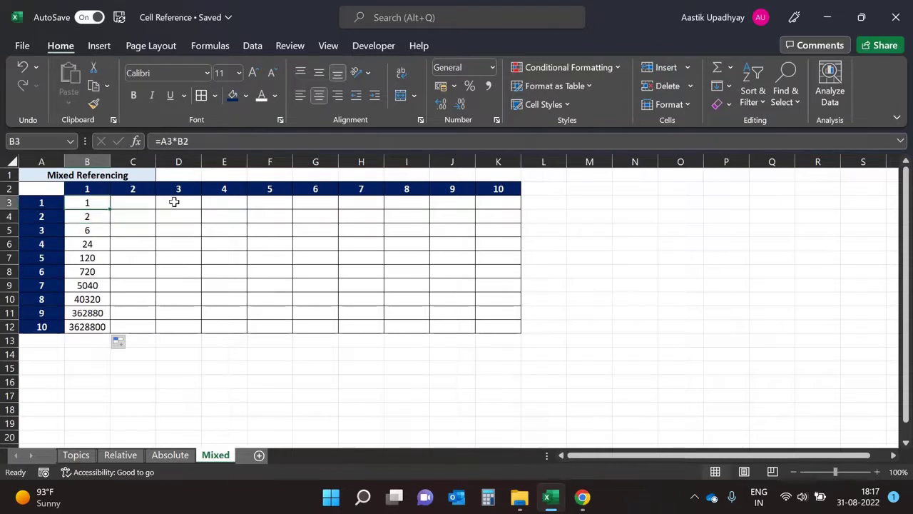
{"action": "key", "text": "ctrl+shift+Down"}
{"action": "key", "text": "Delete"}
{"action": "key", "text": "shift+BackSpace"}
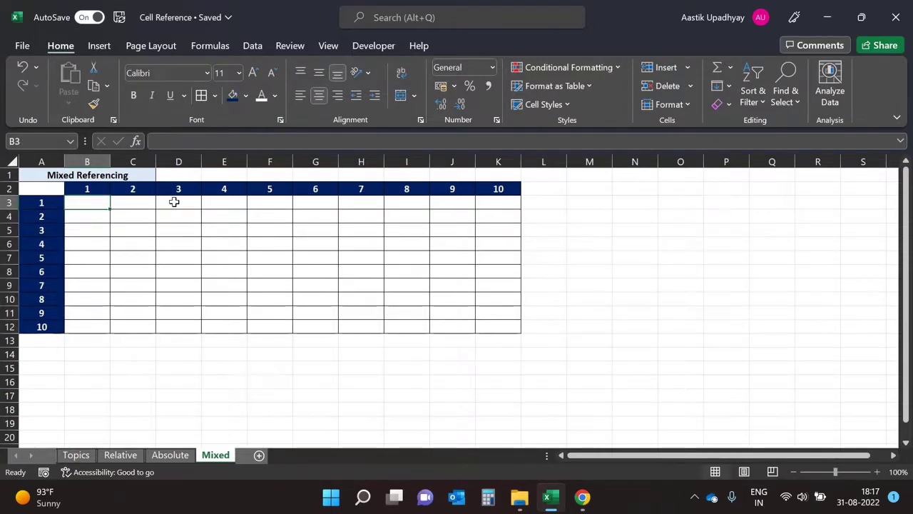
Step: Highlight row 2 and column A in turn to examine the row and column the formula has to lock
{"action": "left_click", "coordinate": [6, 188]}
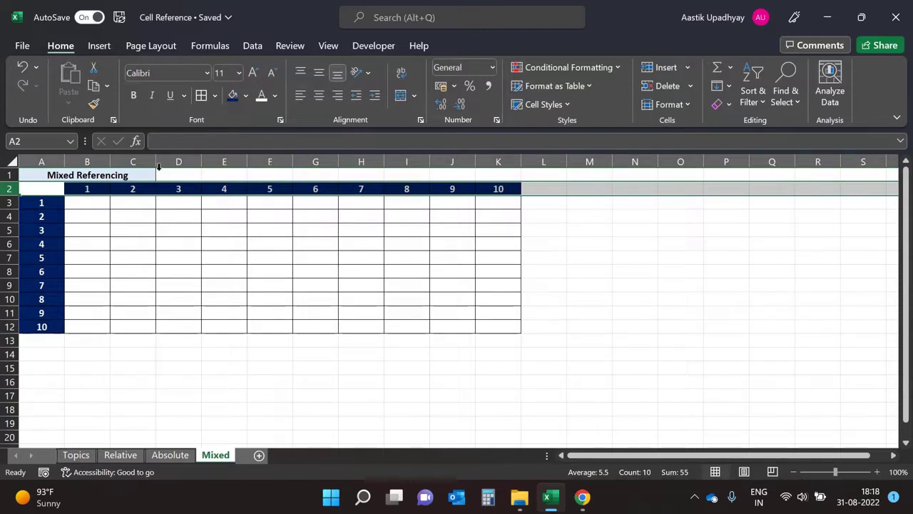
{"action": "left_click", "coordinate": [38, 160]}
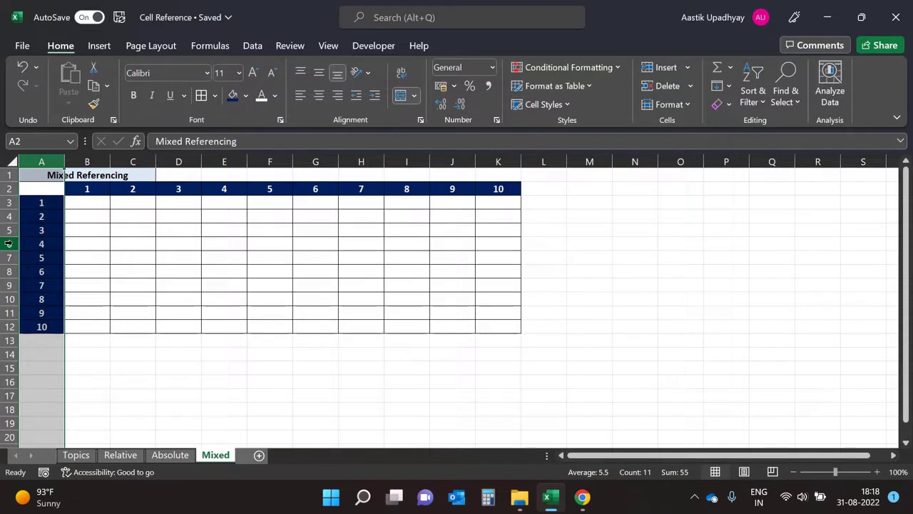
Step: Enter the mixed-reference formula =$A3*B$2 in B3, locking column A and row 2
{"action": "left_click", "coordinate": [87, 203]}
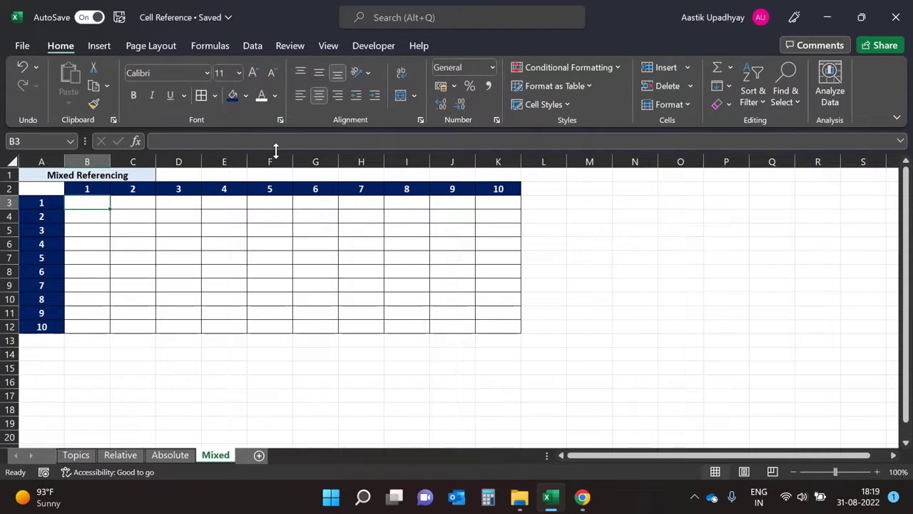
{"action": "type", "text": "="}
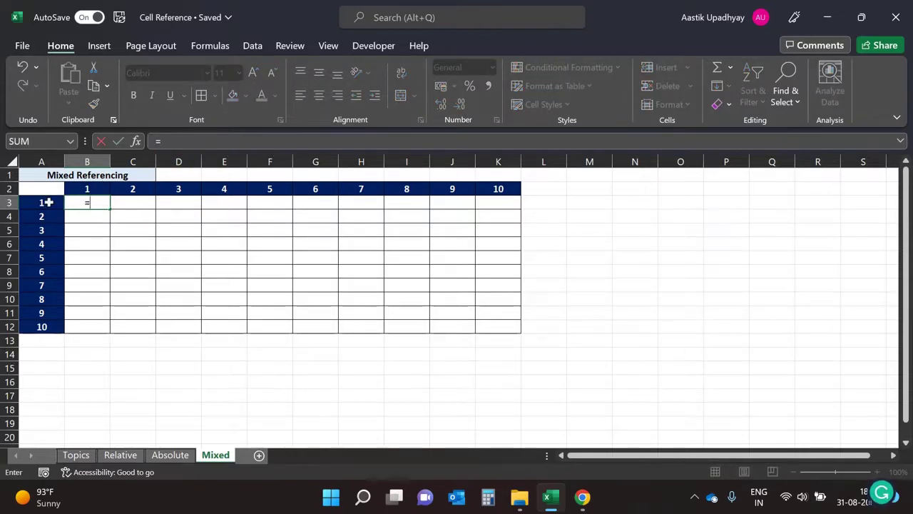
{"action": "left_click", "coordinate": [47, 203]}
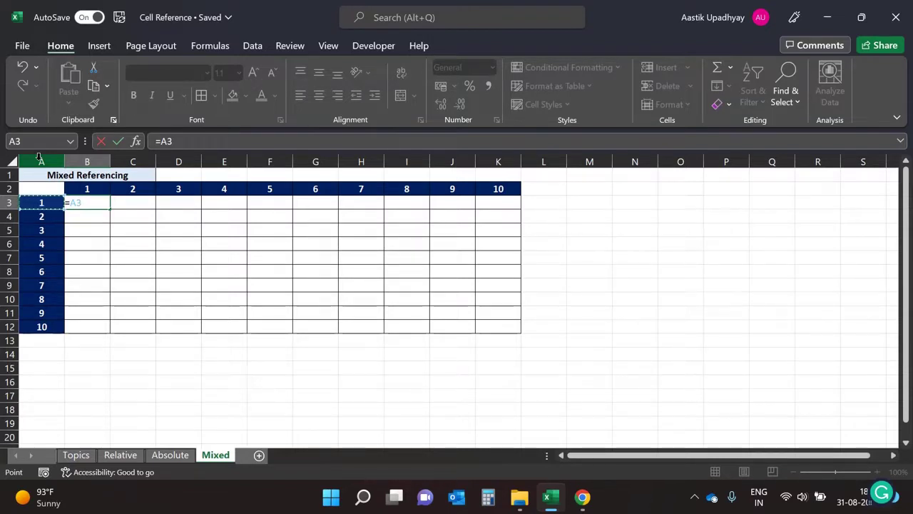
{"action": "key", "text": "F4"}
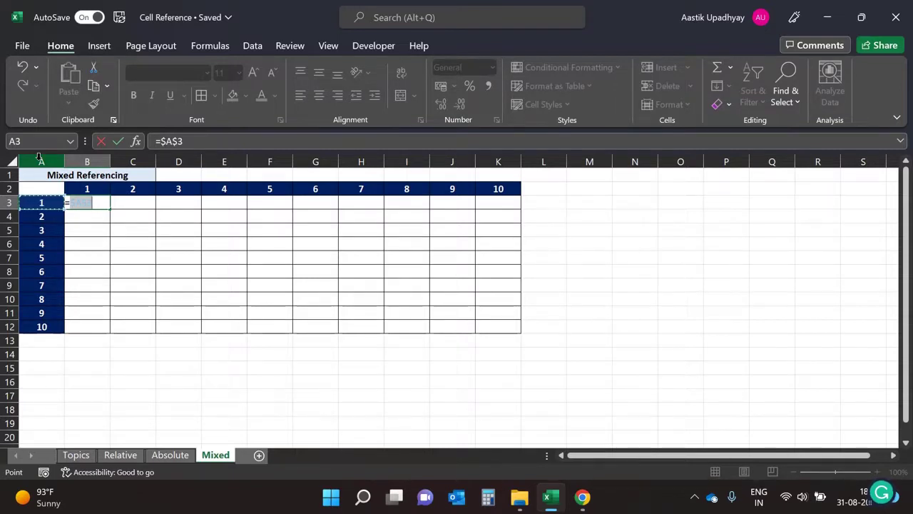
{"action": "key", "text": "F4"}
{"action": "key", "text": "F4"}
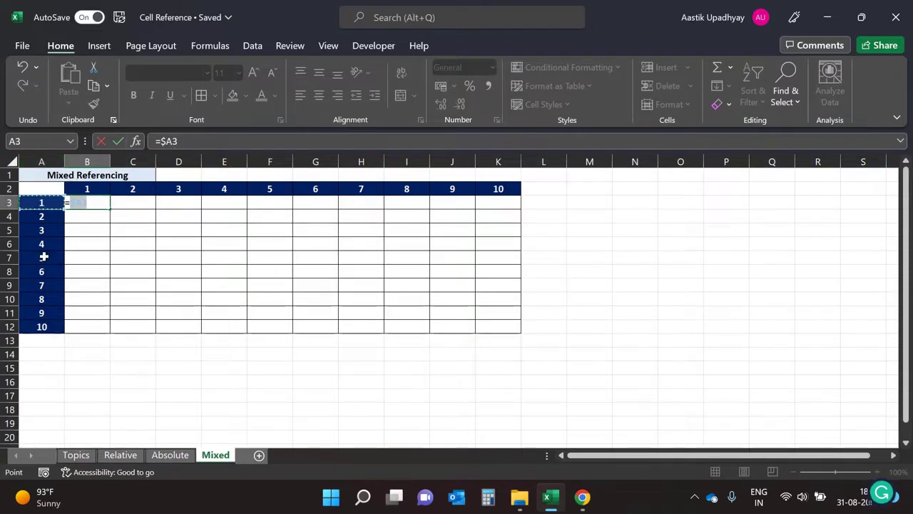
{"action": "type", "text": "*"}
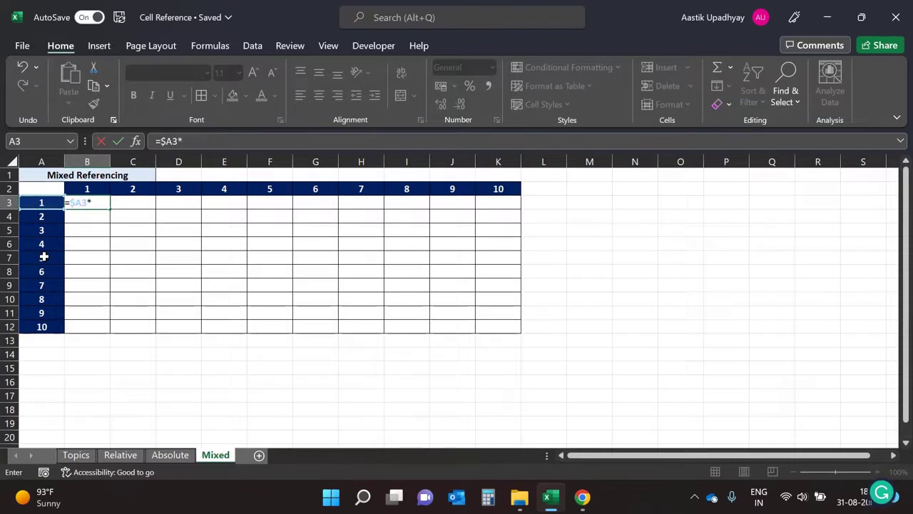
{"action": "left_click", "coordinate": [94, 187]}
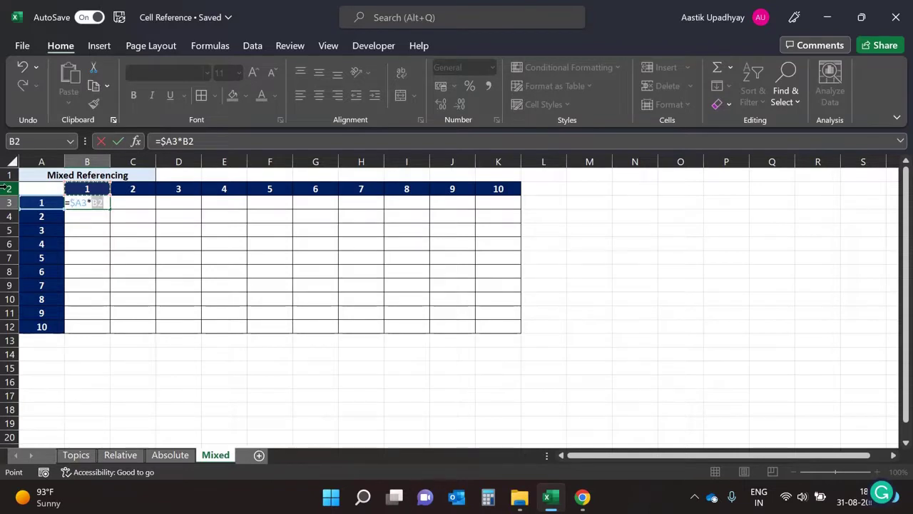
{"action": "key", "text": "F4"}
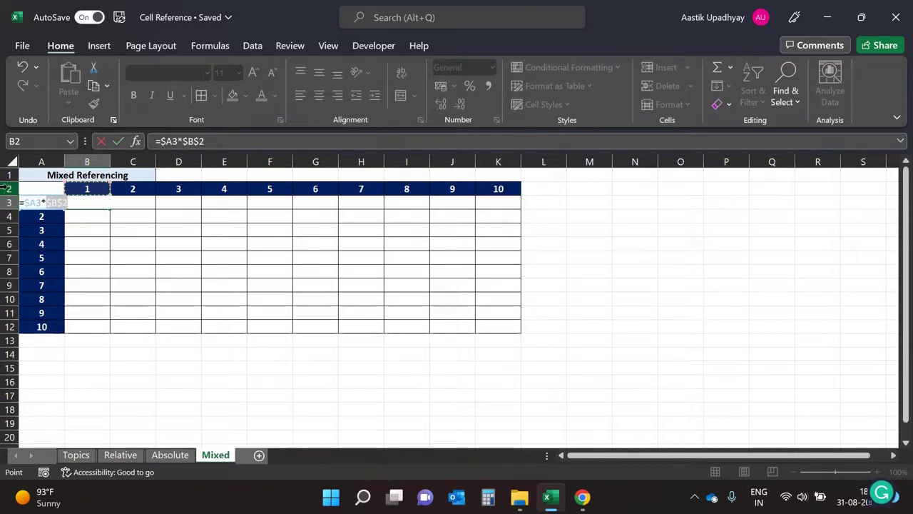
{"action": "key", "text": "F4"}
{"action": "key", "text": "Return"}
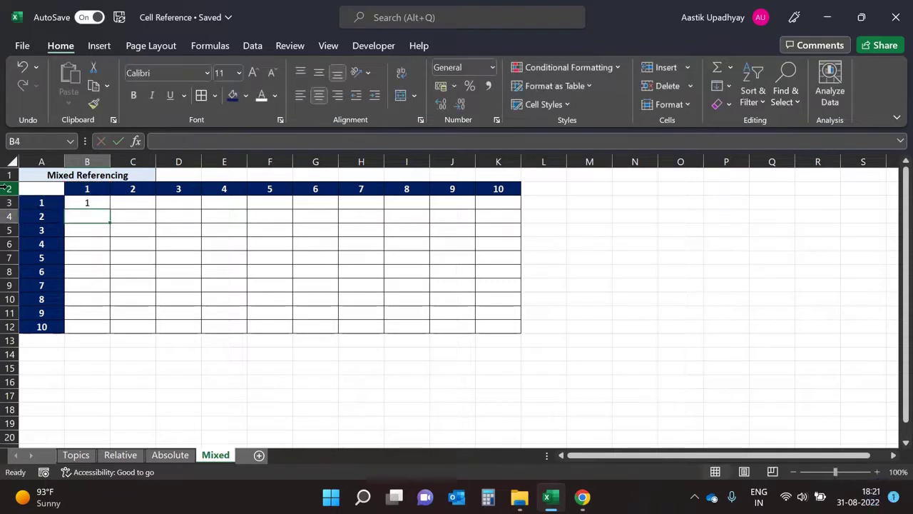
Step: Fill the mixed-reference formula from B3 down to B12 and across to column K, and select B3 to check its formula
{"action": "key", "text": "Up"}
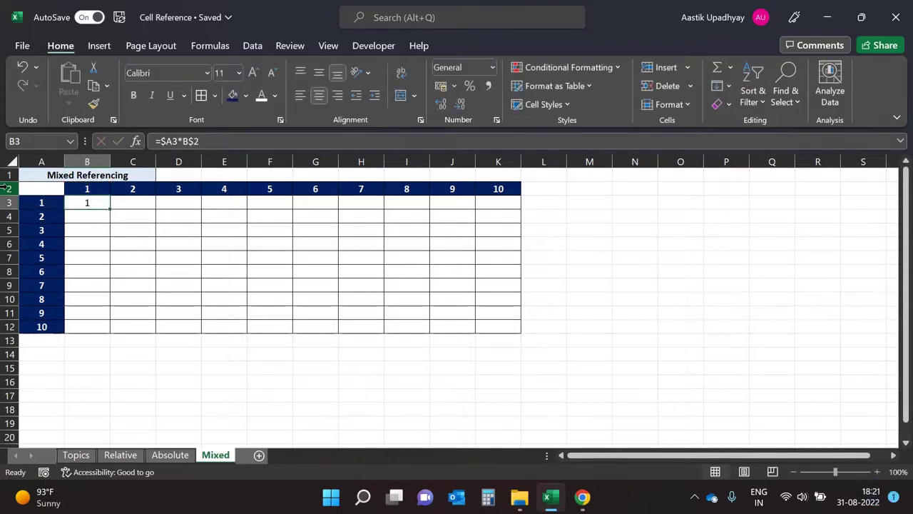
{"action": "double_click", "coordinate": [111, 209]}
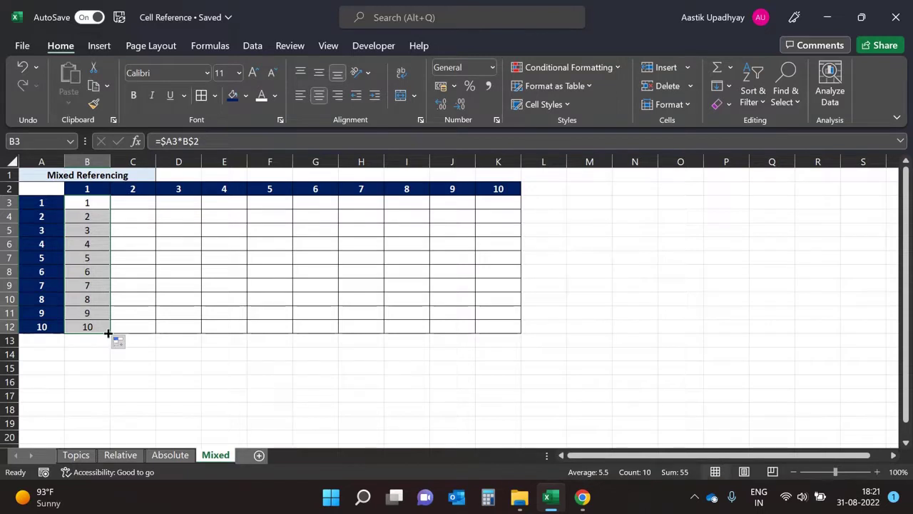
{"action": "left_click_drag", "start_coordinate": [106, 330], "coordinate": [514, 331]}
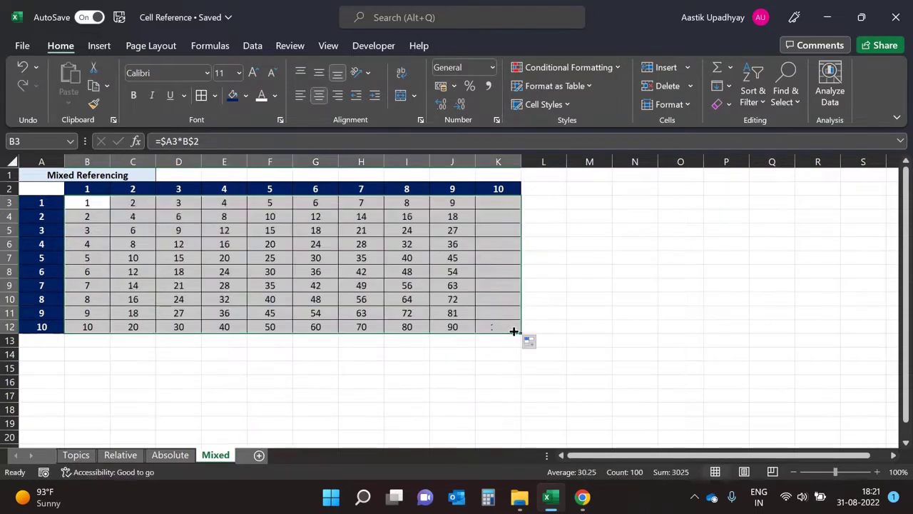
{"action": "left_click", "coordinate": [92, 205]}
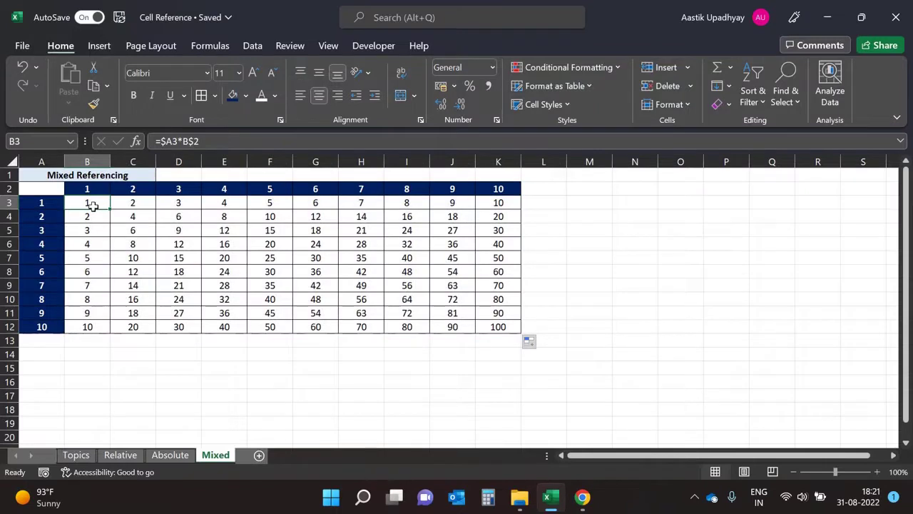